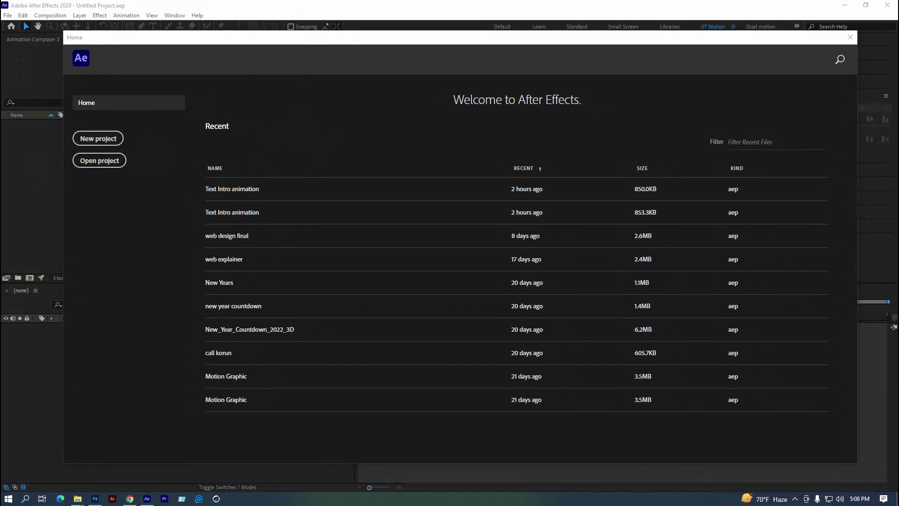
- Start a new project and create Comp 1 at 1920×1080, 30 fps, 0:00:05:00 duration
{"action": "left_click", "coordinate": [87, 138]}
{"action": "left_click", "coordinate": [476, 171]}
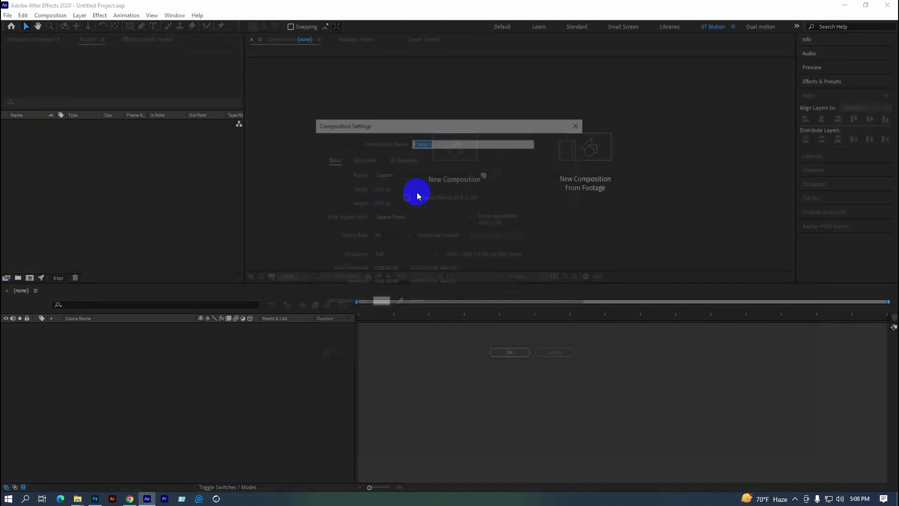
{"action": "left_click", "coordinate": [374, 188]}
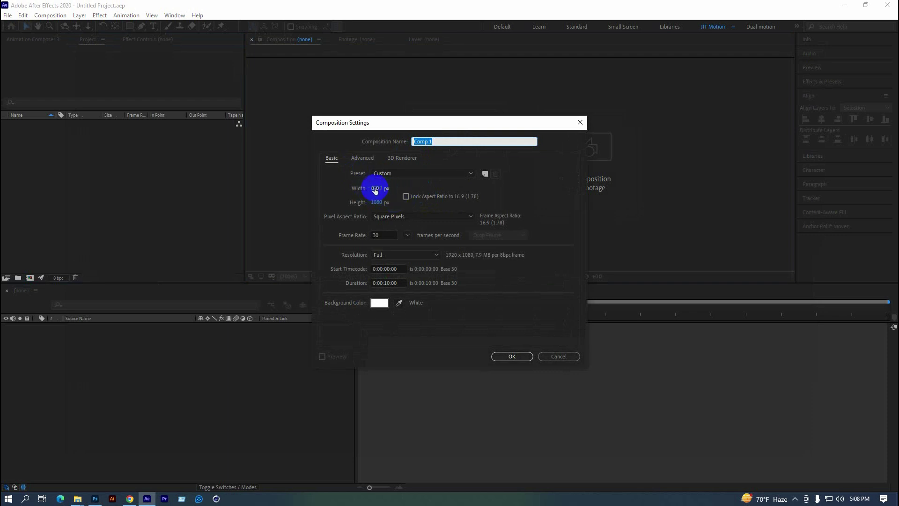
{"action": "left_click", "coordinate": [391, 283]}
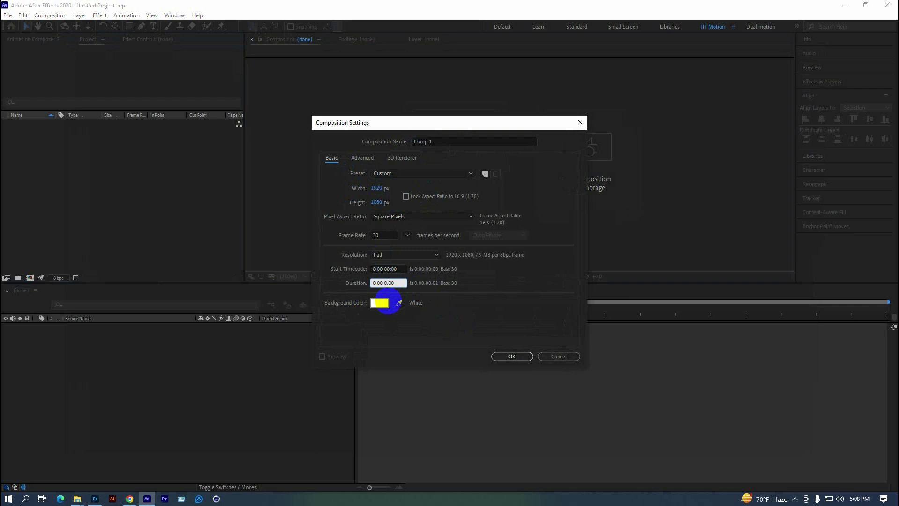
{"action": "left_click", "coordinate": [511, 356]}
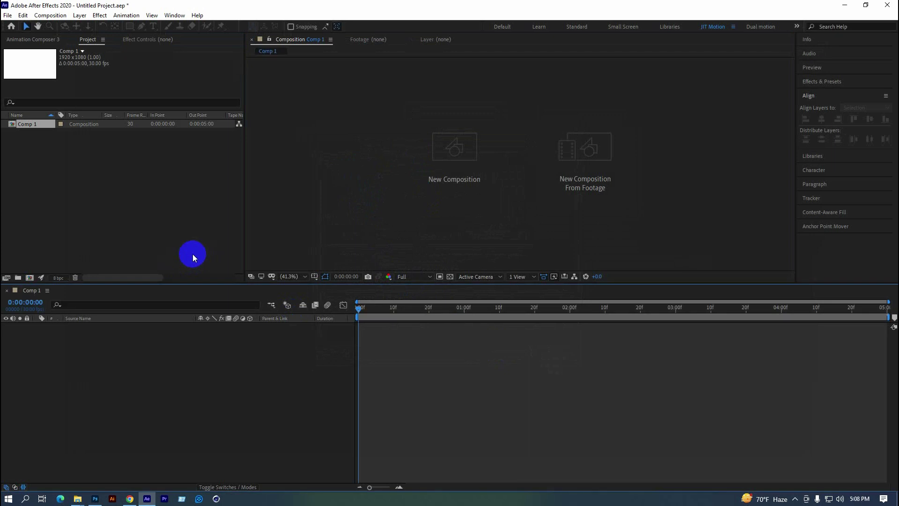
{"action": "left_click", "coordinate": [117, 207]}
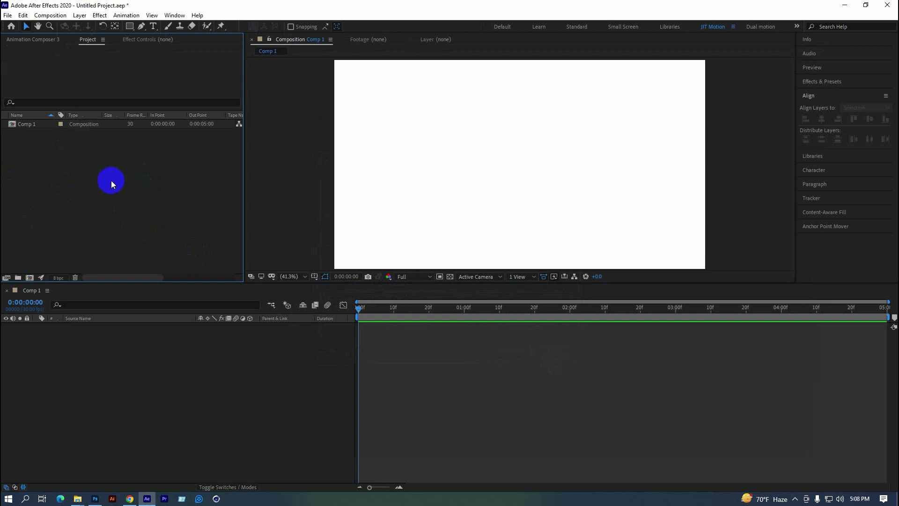
- Import JIT-NEW-logo.png into the project
{"action": "right_click", "coordinate": [36, 168]}
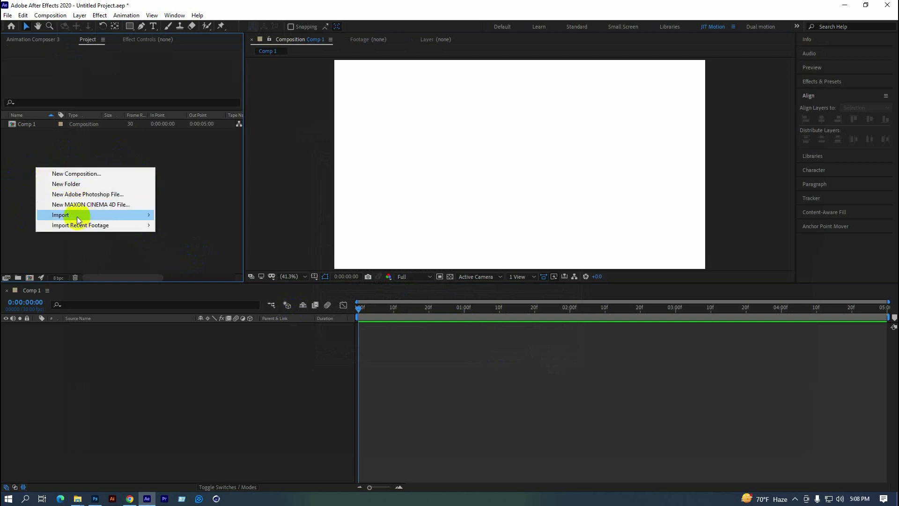
{"action": "mouse_move", "coordinate": [149, 215]}
{"action": "left_click", "coordinate": [174, 215]}
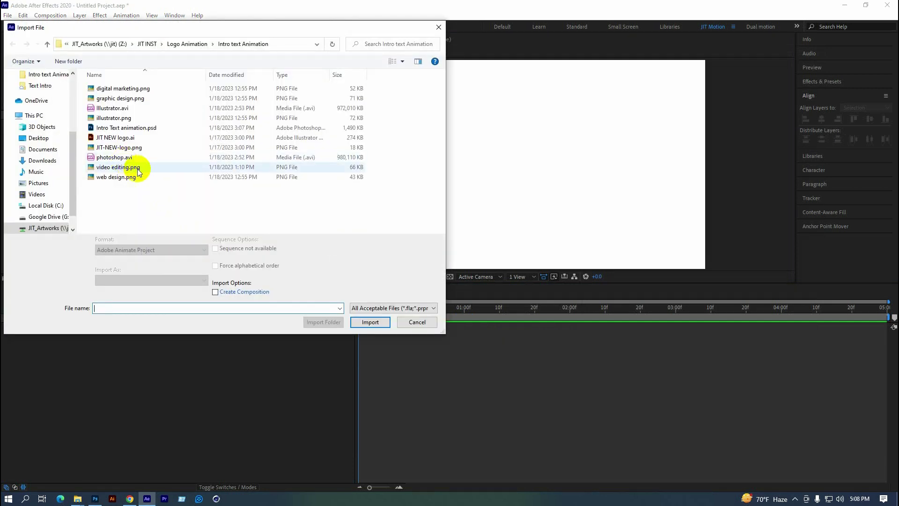
{"action": "left_click", "coordinate": [392, 61]}
{"action": "left_click", "coordinate": [136, 136]}
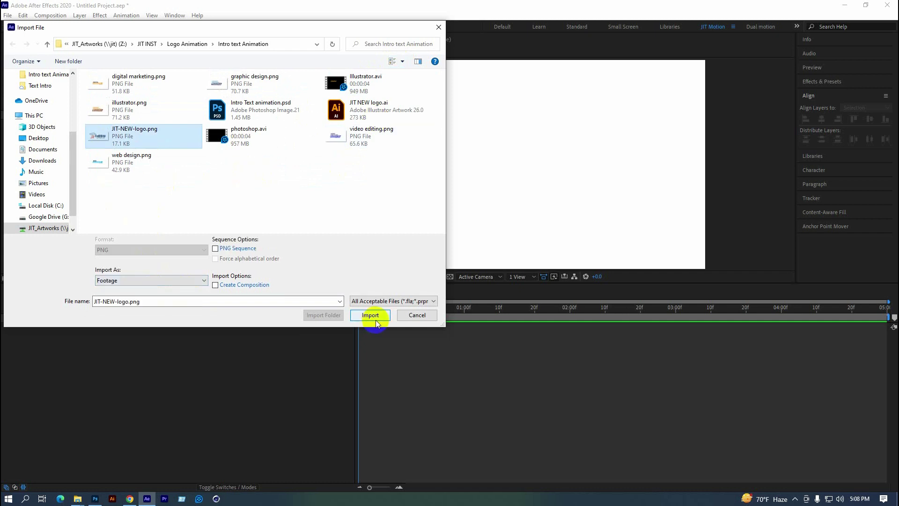
{"action": "left_click", "coordinate": [376, 322]}
- Rename Comp 1 to 'final render' and place the logo in it as a layer
{"action": "left_click", "coordinate": [28, 125]}
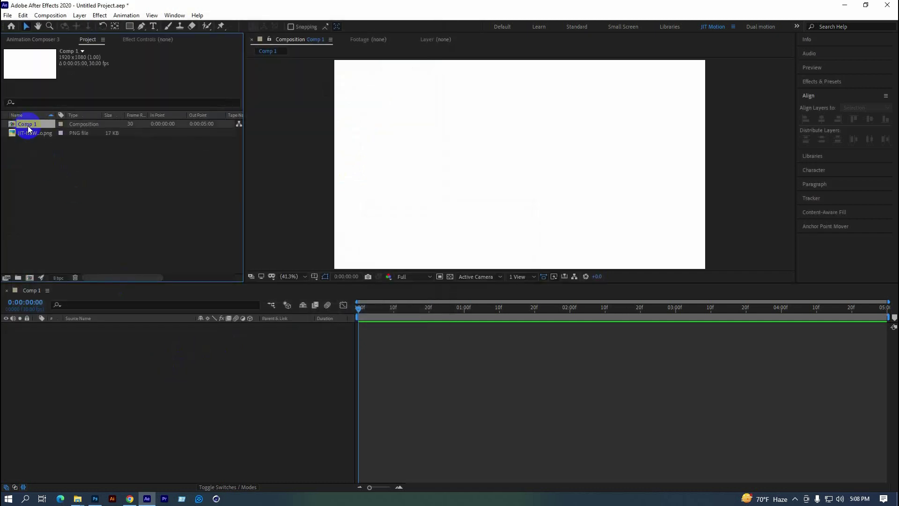
{"action": "key", "text": "Return"}
{"action": "type", "text": "final render"}
{"action": "key", "text": "Return"}
{"action": "left_click", "coordinate": [28, 135]}
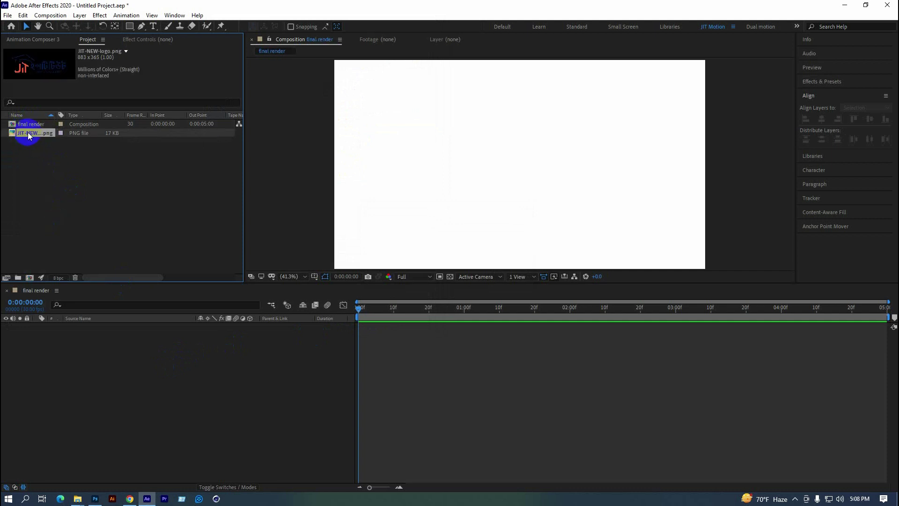
{"action": "left_click_drag", "start_coordinate": [28, 134], "coordinate": [122, 382]}
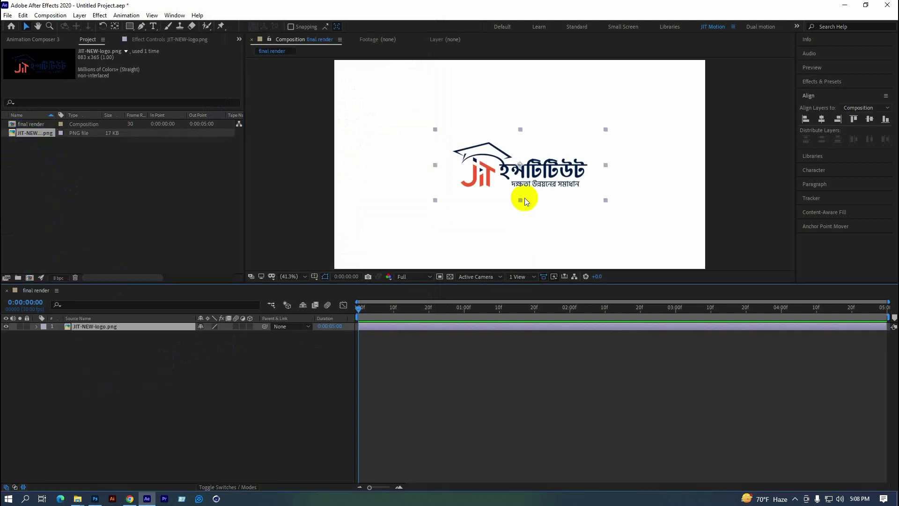
- Search Effects & Presets for 'cc ligh' and drop CC Light Sweep onto the logo layer
{"action": "left_click", "coordinate": [406, 409]}
{"action": "left_click", "coordinate": [827, 82]}
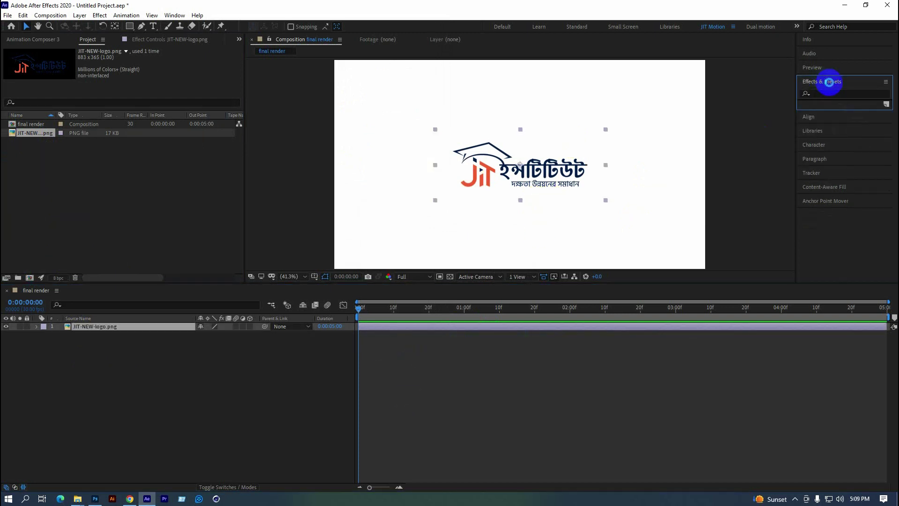
{"action": "left_click", "coordinate": [826, 92]}
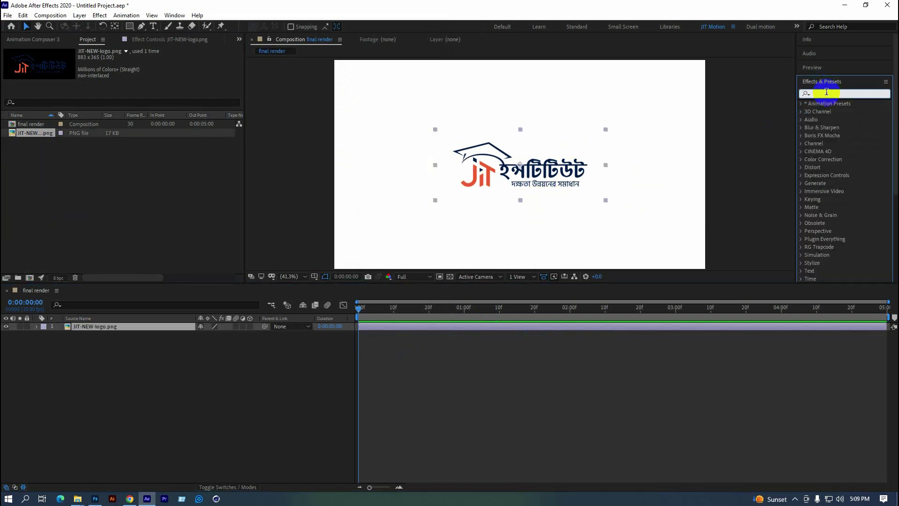
{"action": "type", "text": "cc ligh"}
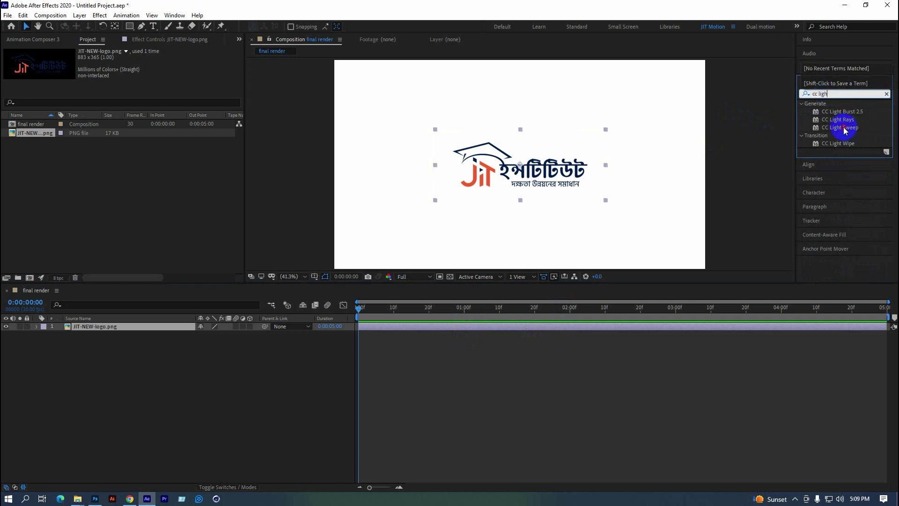
{"action": "left_click", "coordinate": [829, 128]}
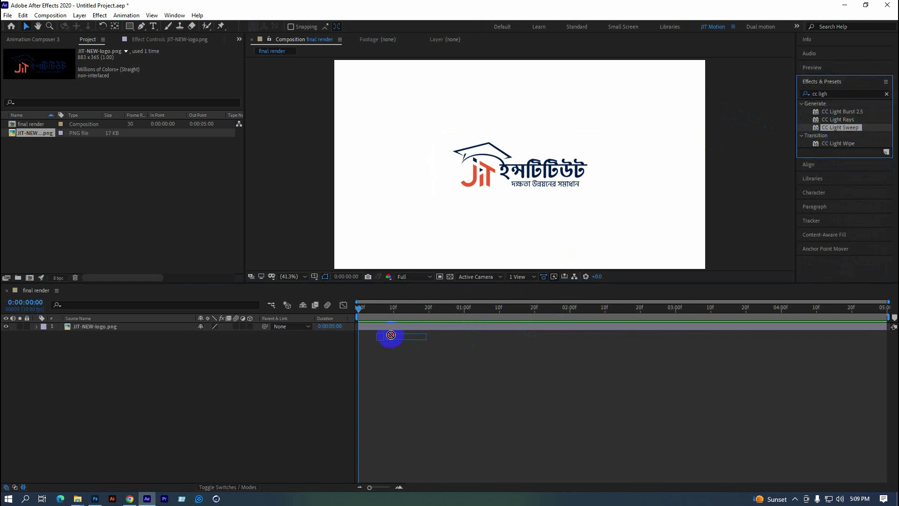
{"action": "mouse_move", "coordinate": [826, 126]}
{"action": "left_mouse_down"}
{"action": "mouse_move", "coordinate": [391, 327]}
{"action": "mouse_move", "coordinate": [359, 310]}
{"action": "left_mouse_up"}
- Keyframe the light sweep Center moving from left of the logo to past its right side
{"action": "left_click", "coordinate": [388, 487]}
{"action": "left_click_drag", "start_coordinate": [520, 147], "coordinate": [307, 177]}
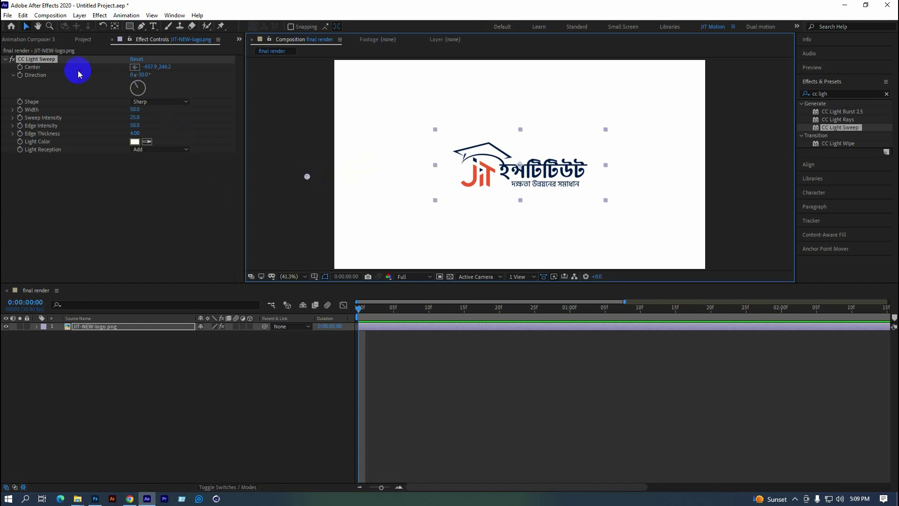
{"action": "left_click", "coordinate": [20, 67]}
{"action": "mouse_move", "coordinate": [358, 307]}
{"action": "left_mouse_down"}
{"action": "mouse_move", "coordinate": [487, 330]}
{"action": "mouse_move", "coordinate": [570, 328]}
{"action": "left_mouse_up"}
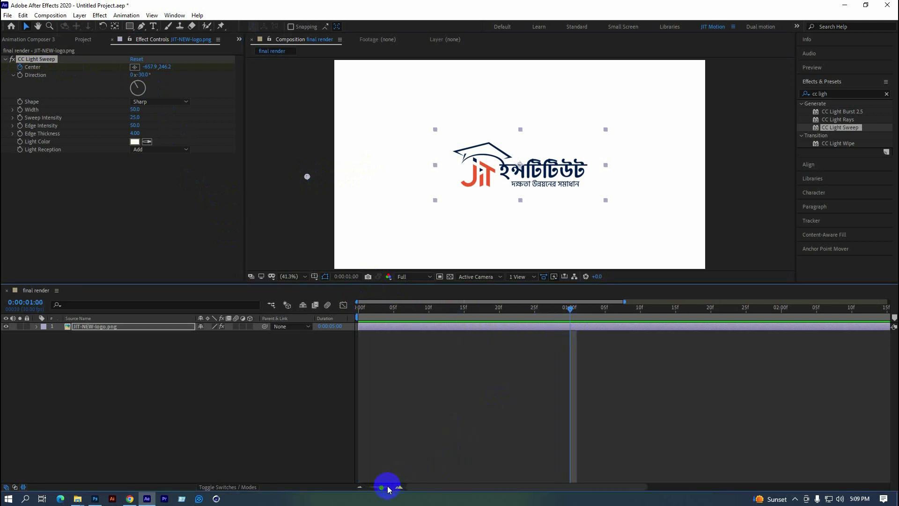
{"action": "left_click_drag", "start_coordinate": [381, 487], "coordinate": [372, 489]}
{"action": "mouse_move", "coordinate": [474, 308]}
{"action": "left_mouse_down"}
{"action": "mouse_move", "coordinate": [622, 308]}
{"action": "mouse_move", "coordinate": [710, 322]}
{"action": "left_mouse_up"}
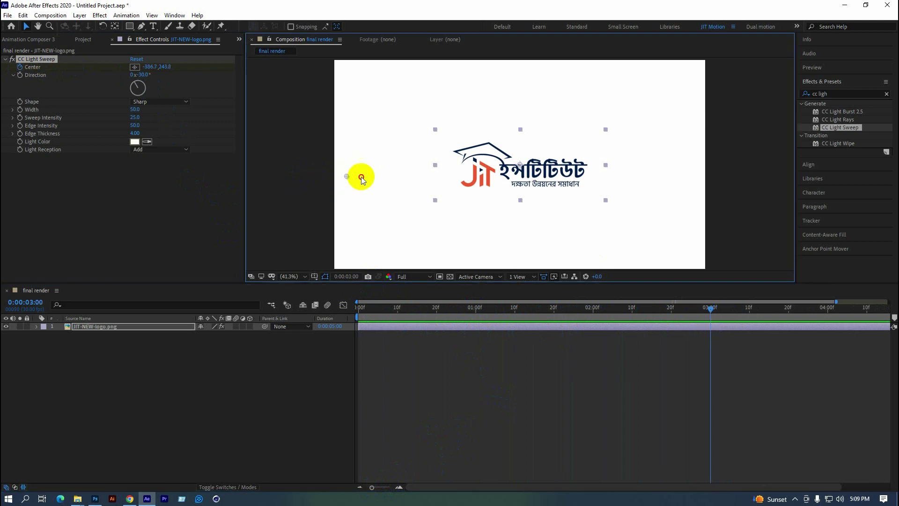
{"action": "left_click_drag", "start_coordinate": [308, 177], "coordinate": [731, 173]}
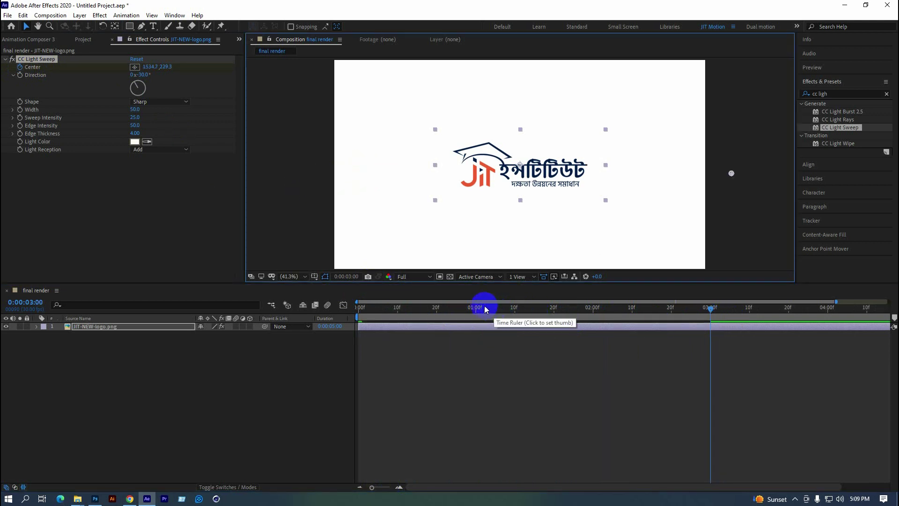
- Preview the sweep animation from the start, then return the playhead to 0
{"action": "left_click_drag", "start_coordinate": [484, 307], "coordinate": [351, 308]}
{"action": "key", "text": "space"}
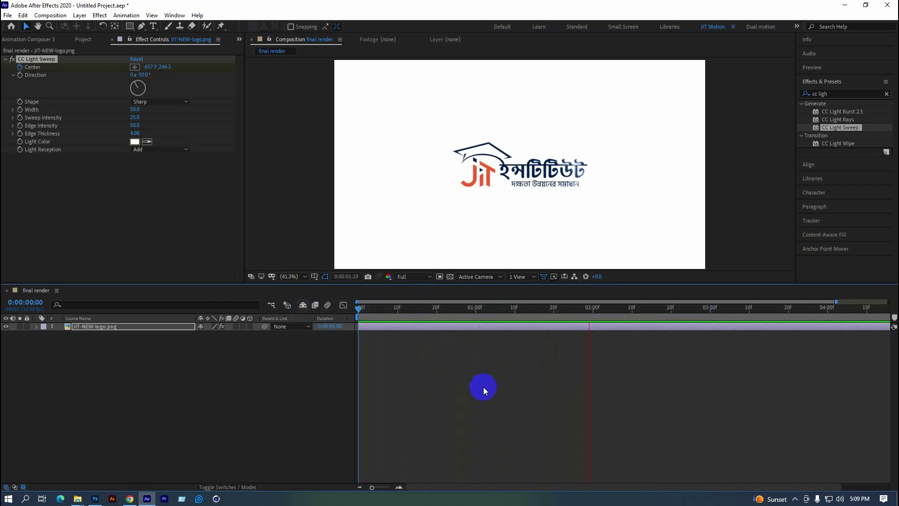
{"action": "key", "text": "space"}
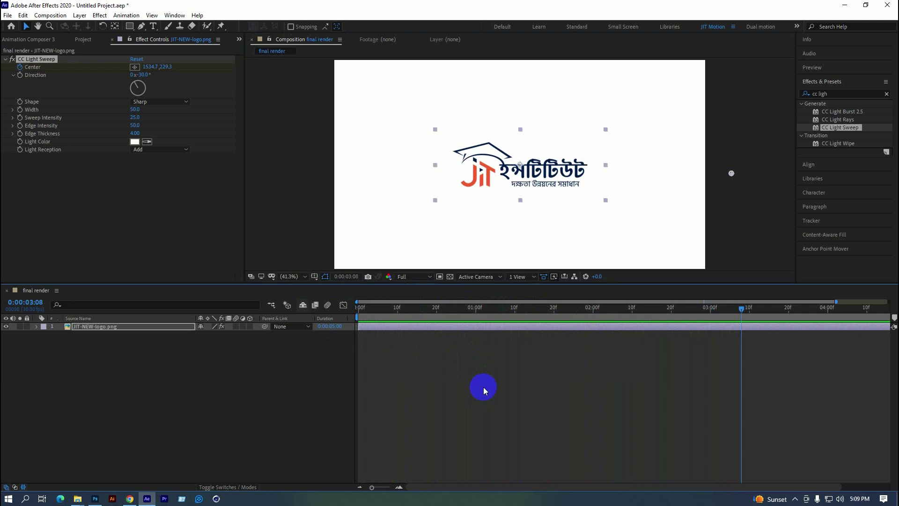
{"action": "left_click", "coordinate": [523, 327]}
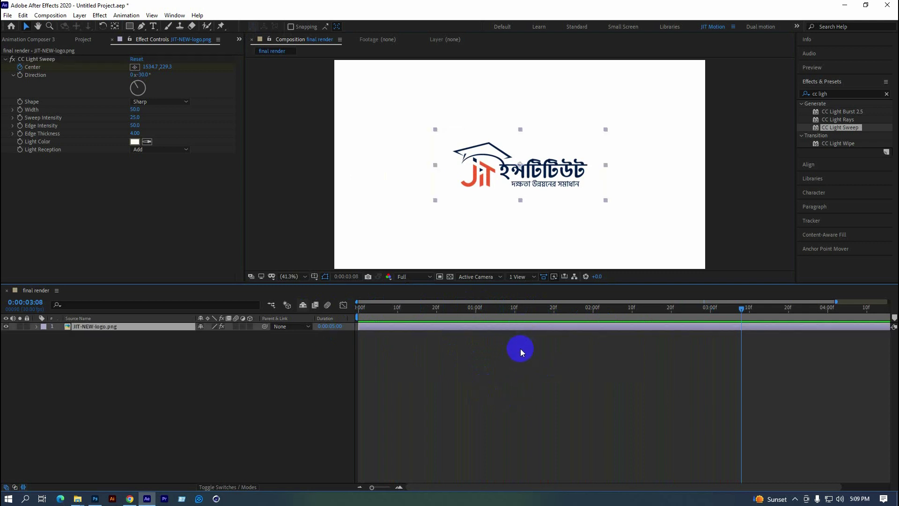
{"action": "left_click_drag", "start_coordinate": [374, 308], "coordinate": [358, 308]}
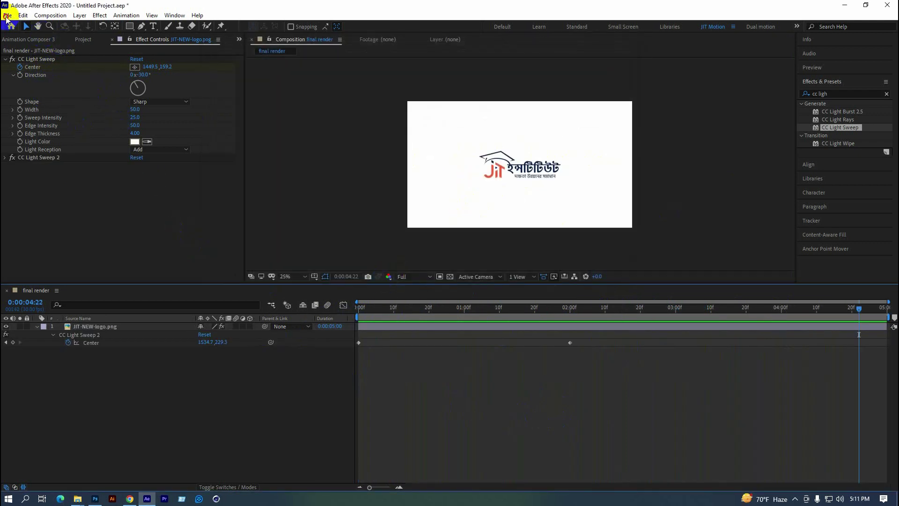
- Add the final render composition to the Render Queue
{"action": "left_click", "coordinate": [8, 15]}
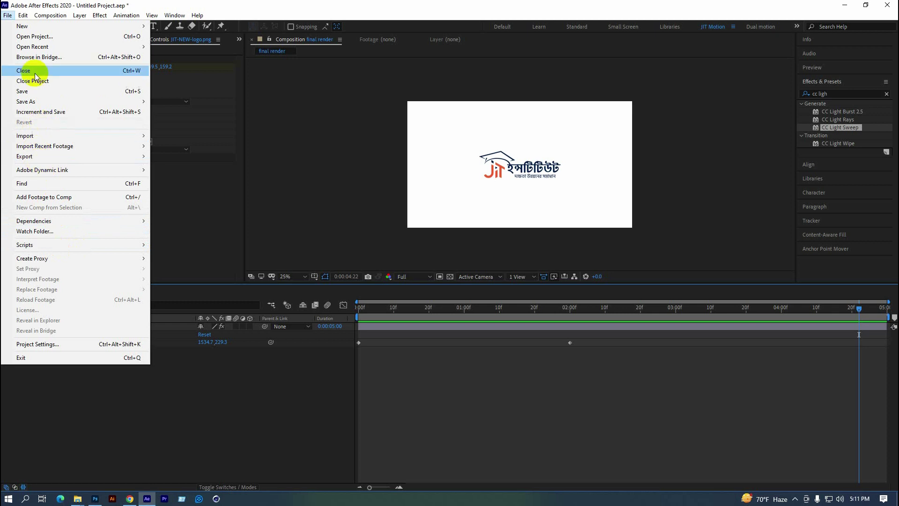
{"action": "mouse_move", "coordinate": [50, 15]}
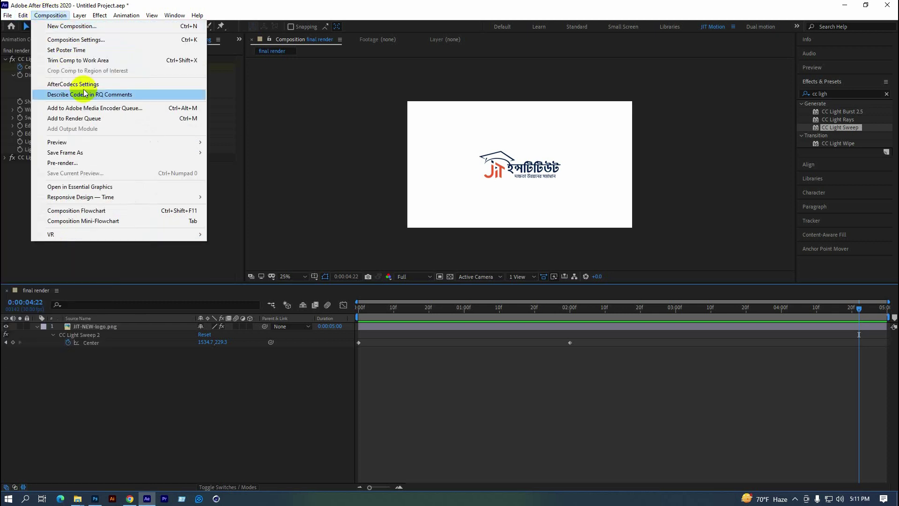
{"action": "left_click", "coordinate": [75, 118]}
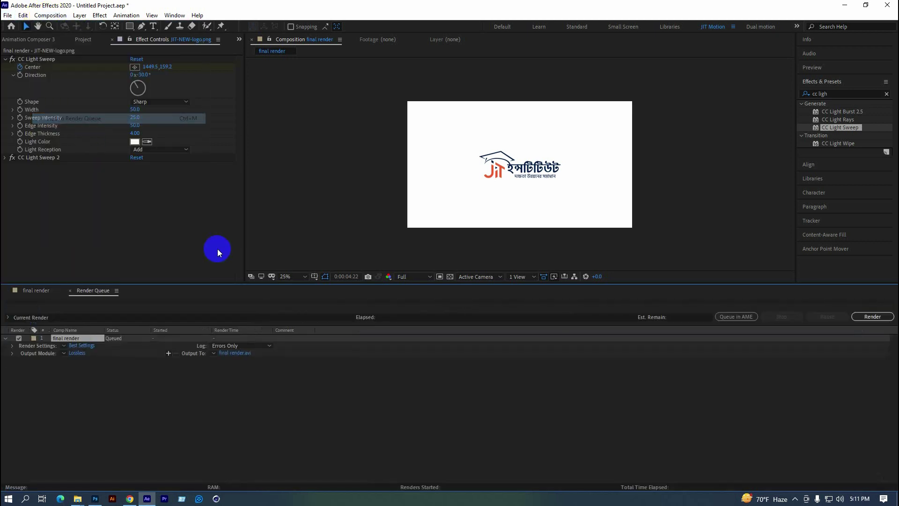
- Set the output module's Channels to RGB + Alpha
{"action": "left_click", "coordinate": [77, 353]}
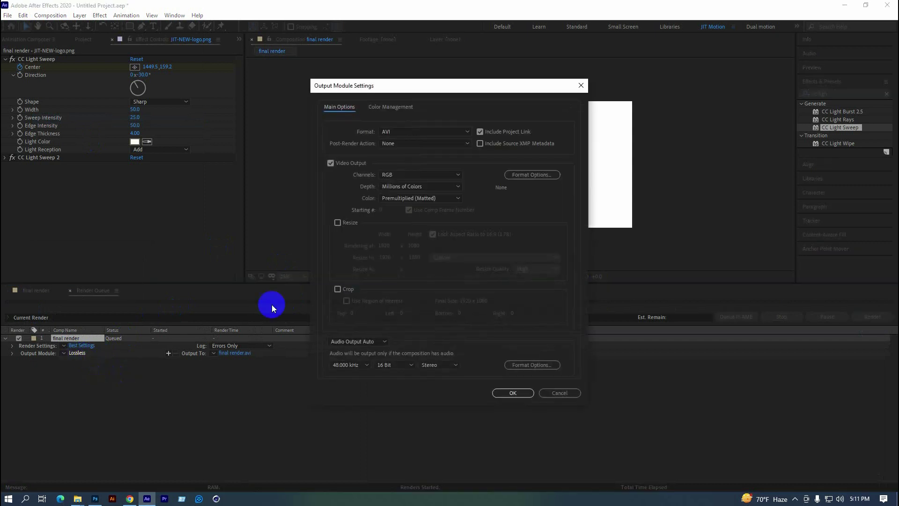
{"action": "left_click", "coordinate": [411, 178]}
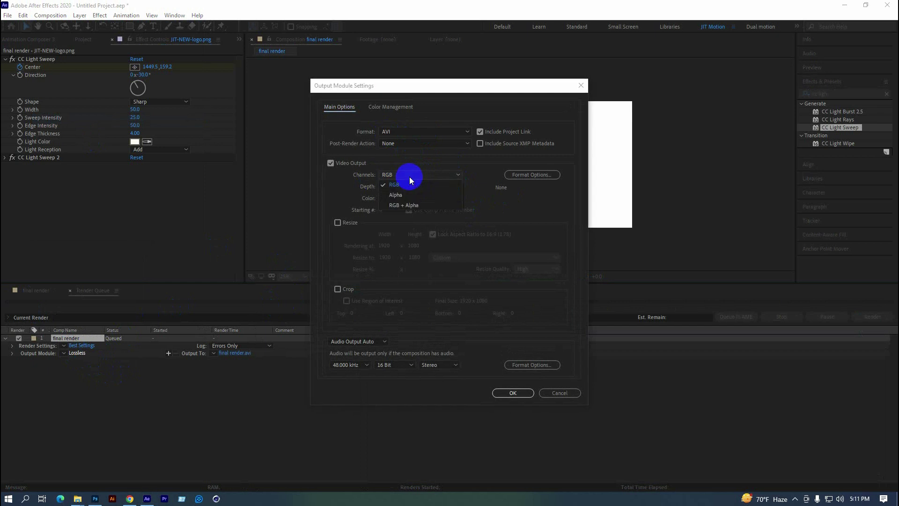
{"action": "left_click", "coordinate": [405, 205]}
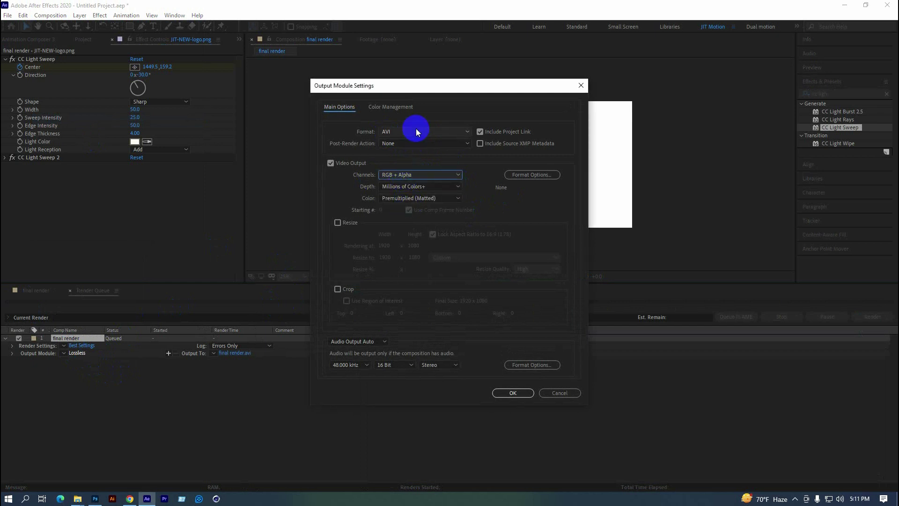
{"action": "left_click_drag", "start_coordinate": [422, 85], "coordinate": [328, 73]}
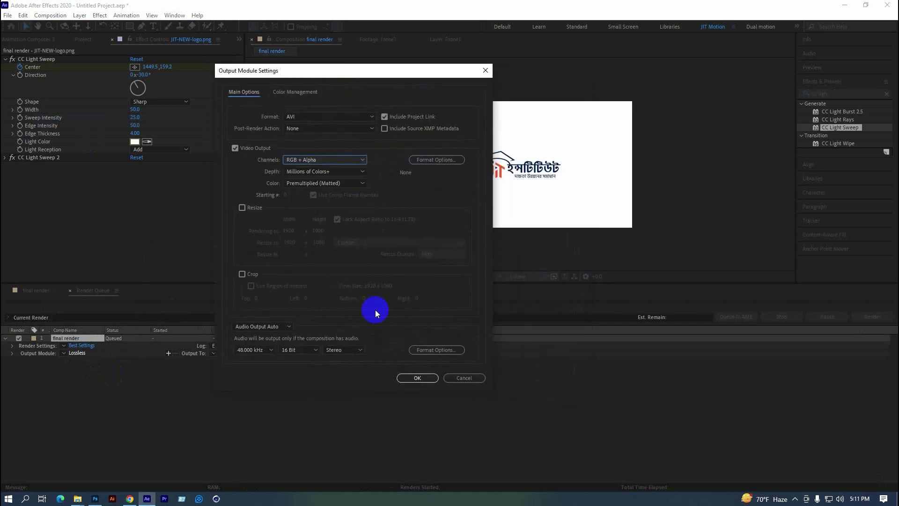
{"action": "left_click", "coordinate": [416, 380]}
{"action": "left_click", "coordinate": [235, 353]}
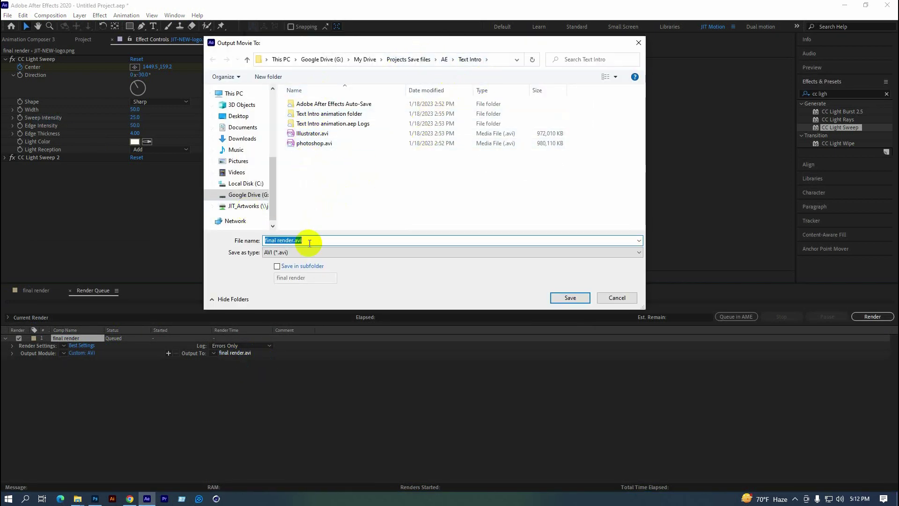
- Save the output as 'logo light sweep.avi' in the Text Intro folder and start rendering
{"action": "key", "text": "BackSpace"}
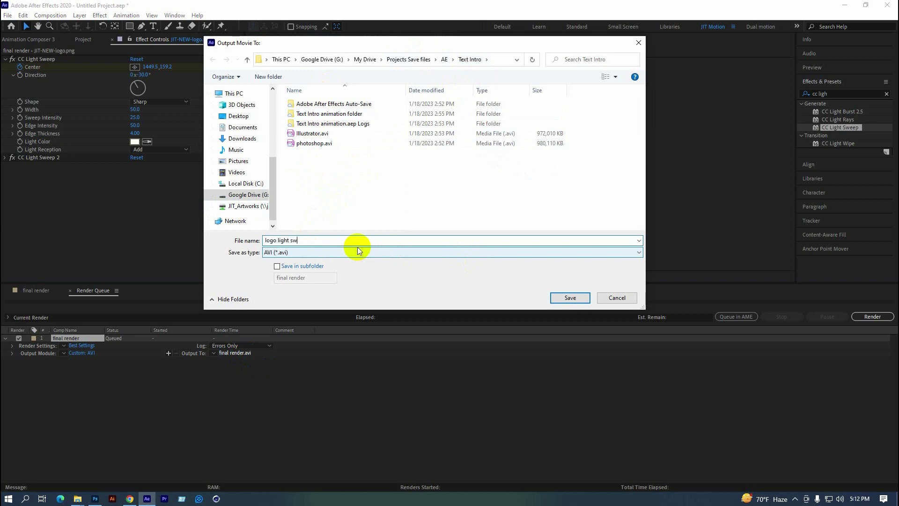
{"action": "type", "text": "eep"}
{"action": "left_click", "coordinate": [570, 297]}
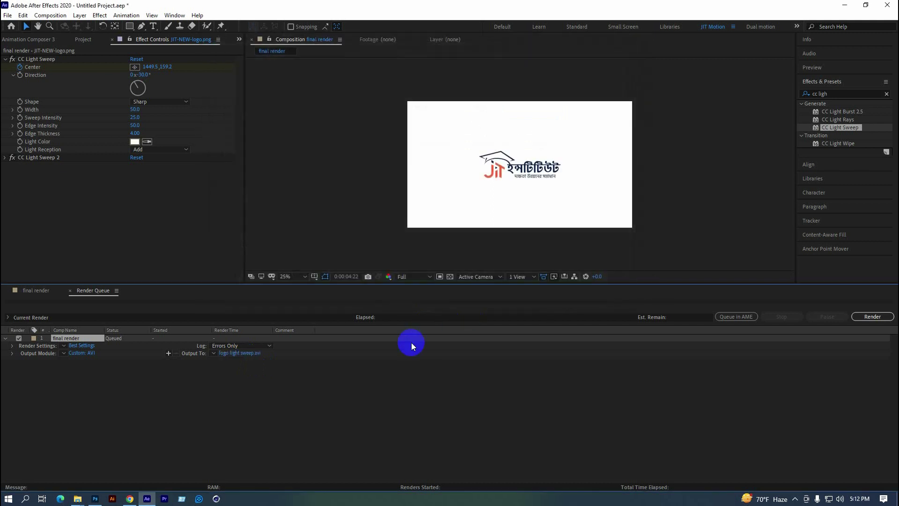
{"action": "left_click", "coordinate": [872, 316]}
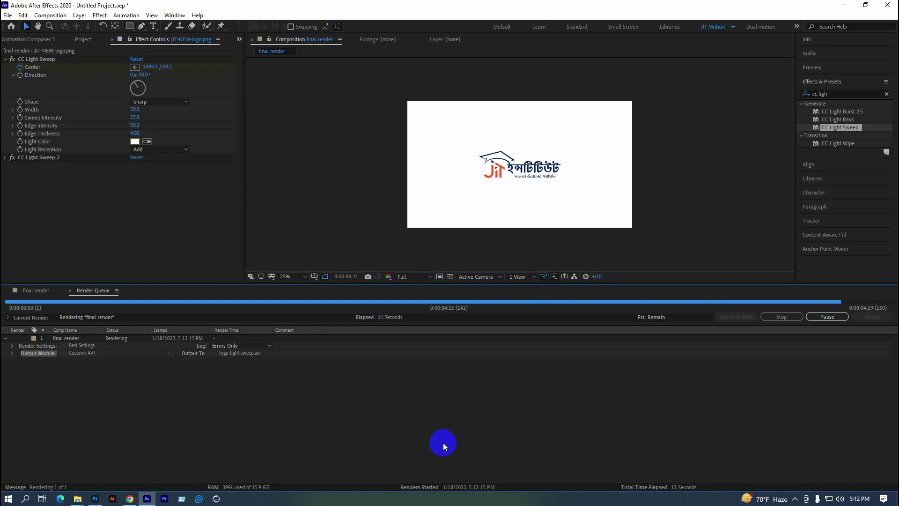
- Return to the final render timeline and turn on the viewer's Transparency Grid
{"action": "left_click", "coordinate": [38, 291]}
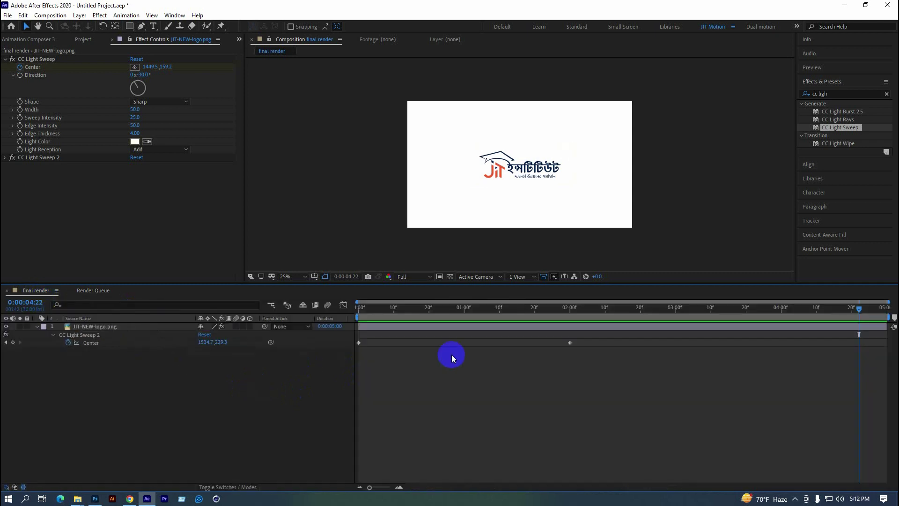
{"action": "left_click", "coordinate": [450, 277]}
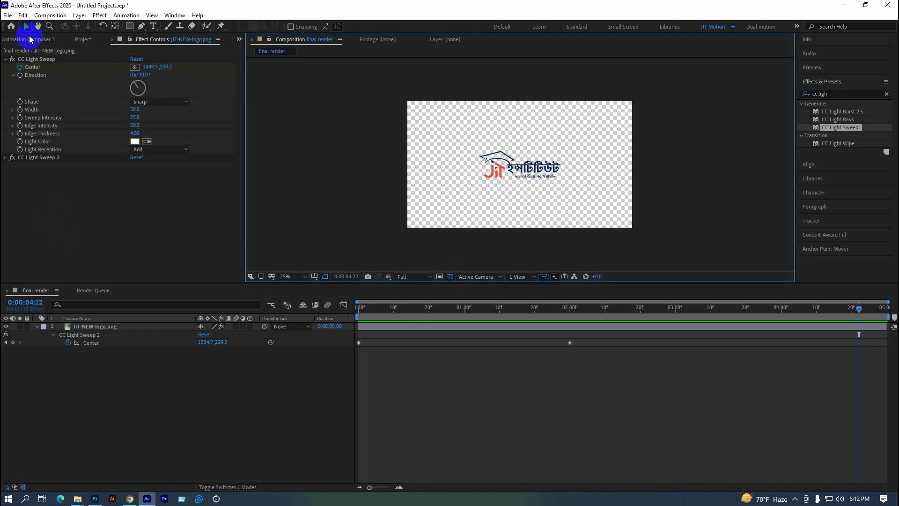
{"action": "left_click", "coordinate": [60, 16]}
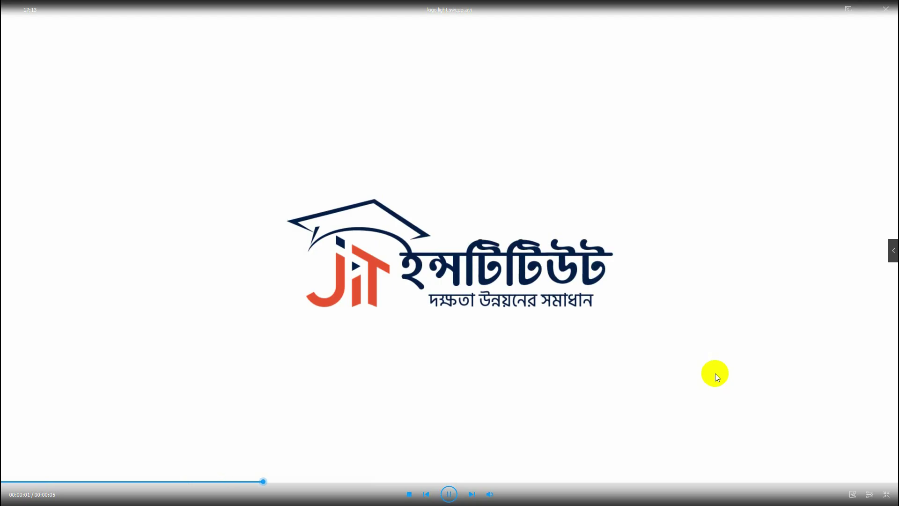